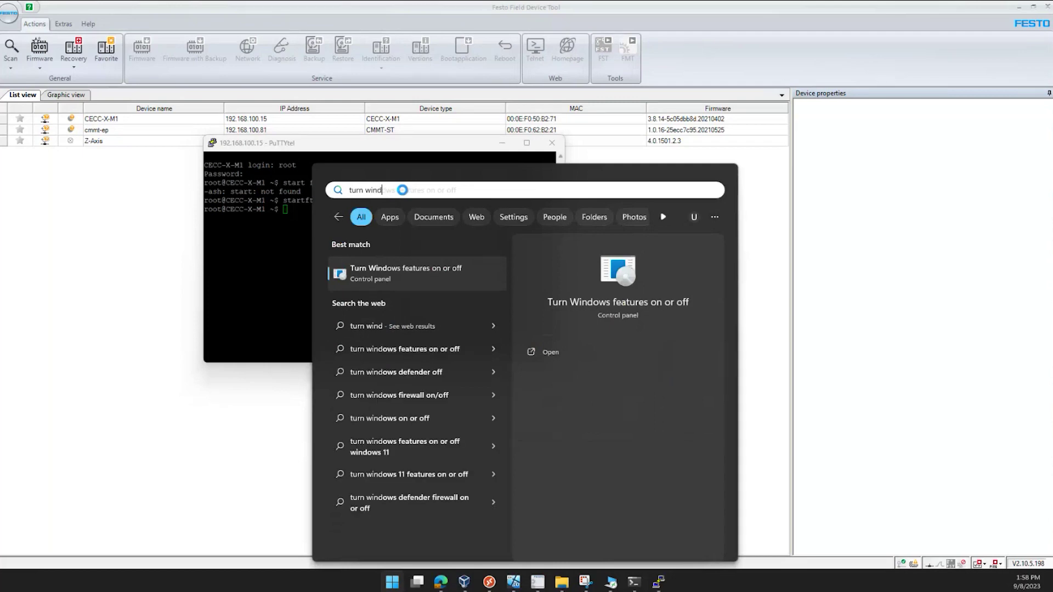
Search 'turn wind' and open 'Turn Windows features on or off'
left_click(416, 288)
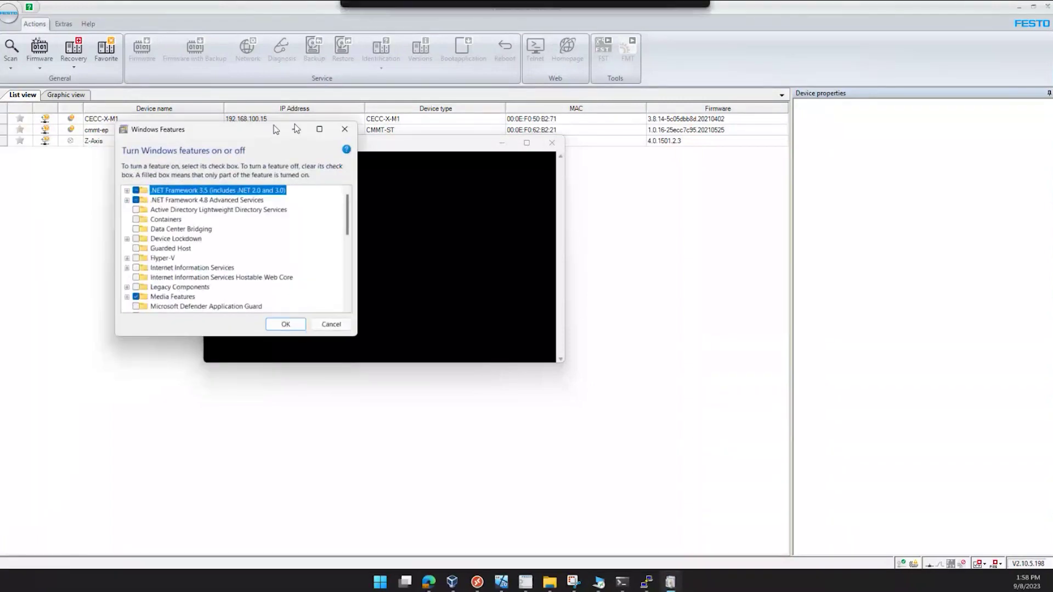
Enable Telnet Client in the maximized Windows Features dialog and apply the change
left_click_drag(295, 124, 531, 146)
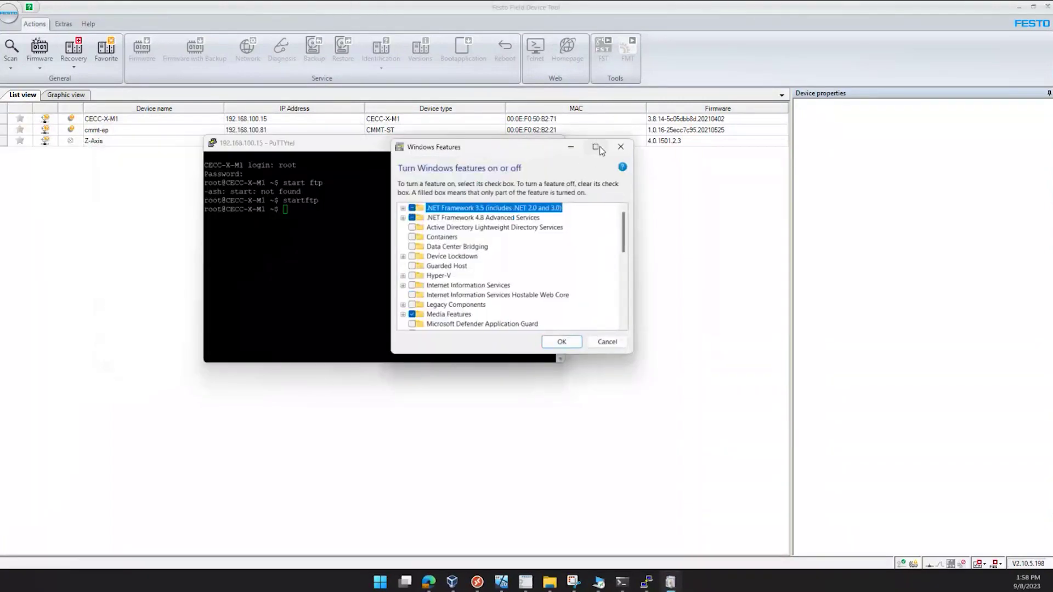
left_click(598, 148)
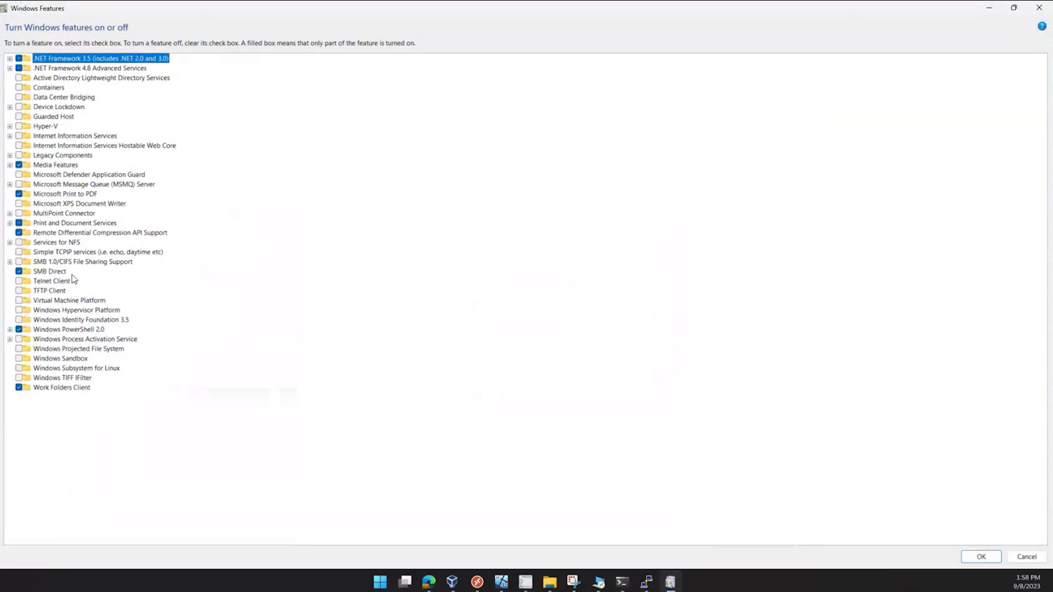
left_click(18, 281)
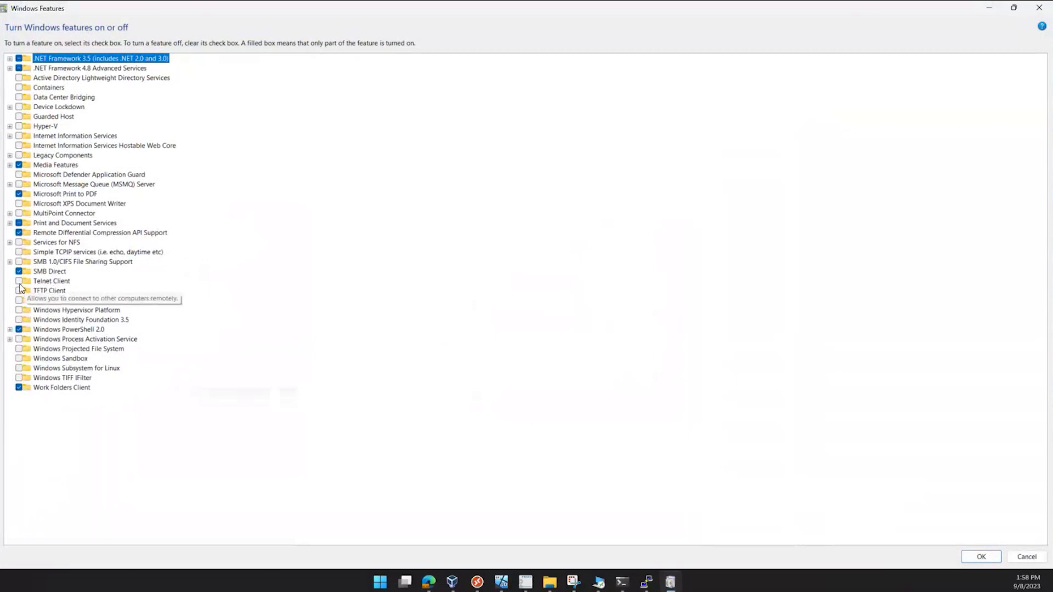
left_click(51, 280)
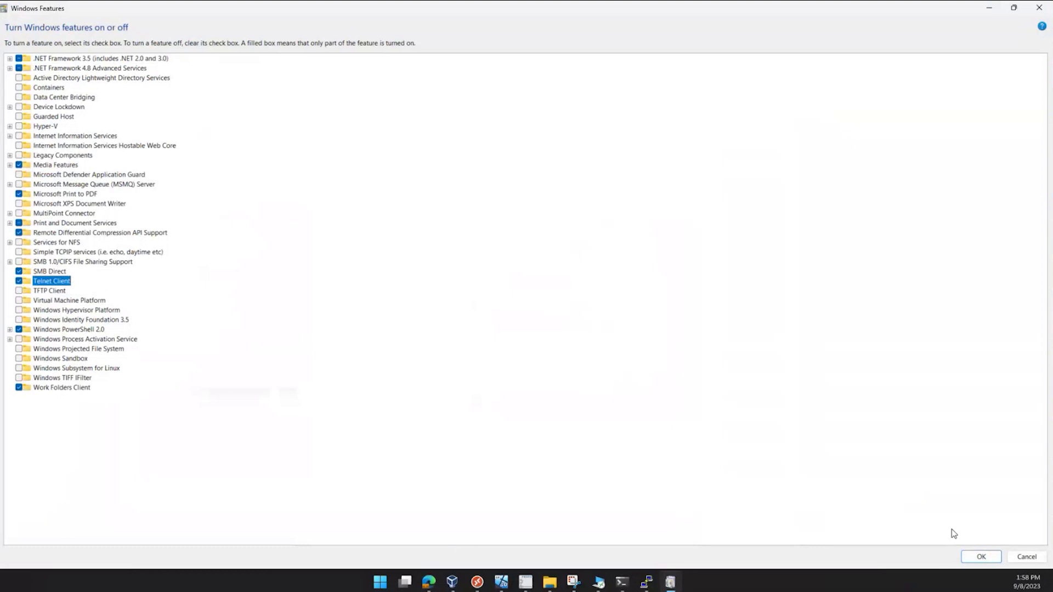
left_click(984, 557)
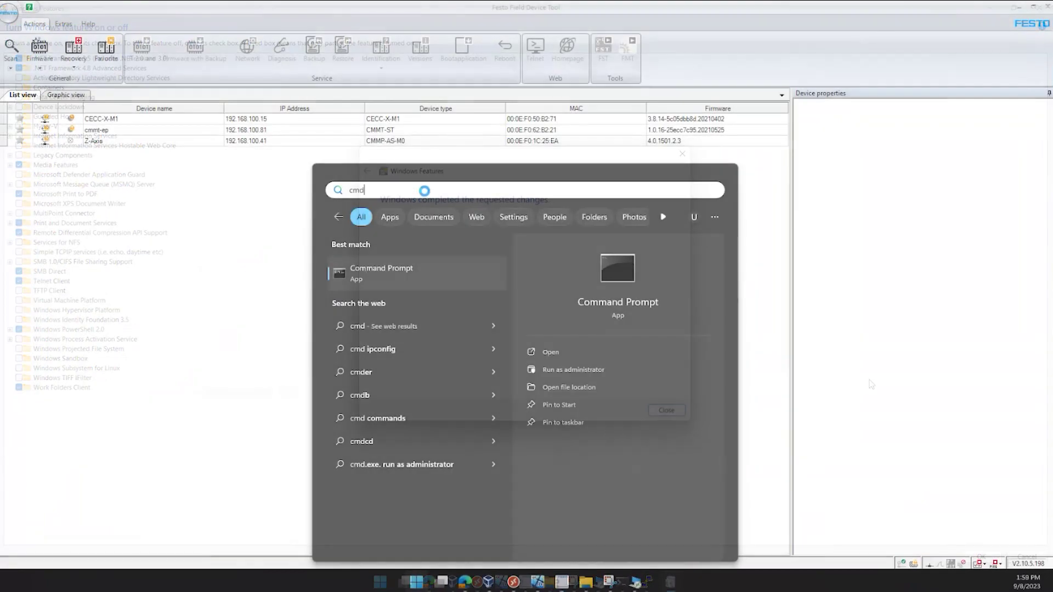
key("Escape")
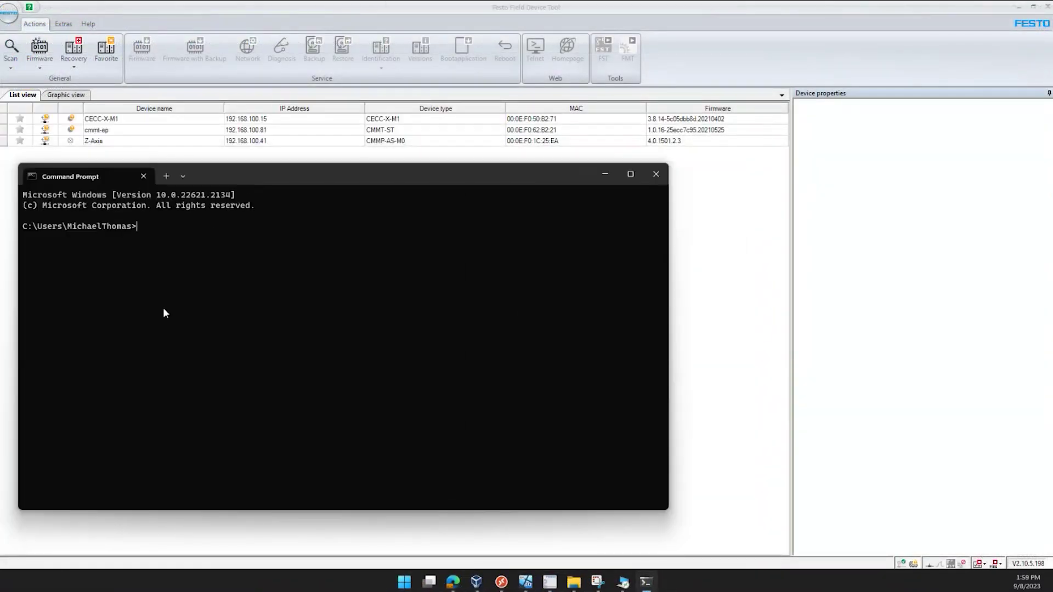
Telnet to 192.168.100.15, log in as root, and enter the startftp command
type("telnet 192.168.100.15")
key("Return")
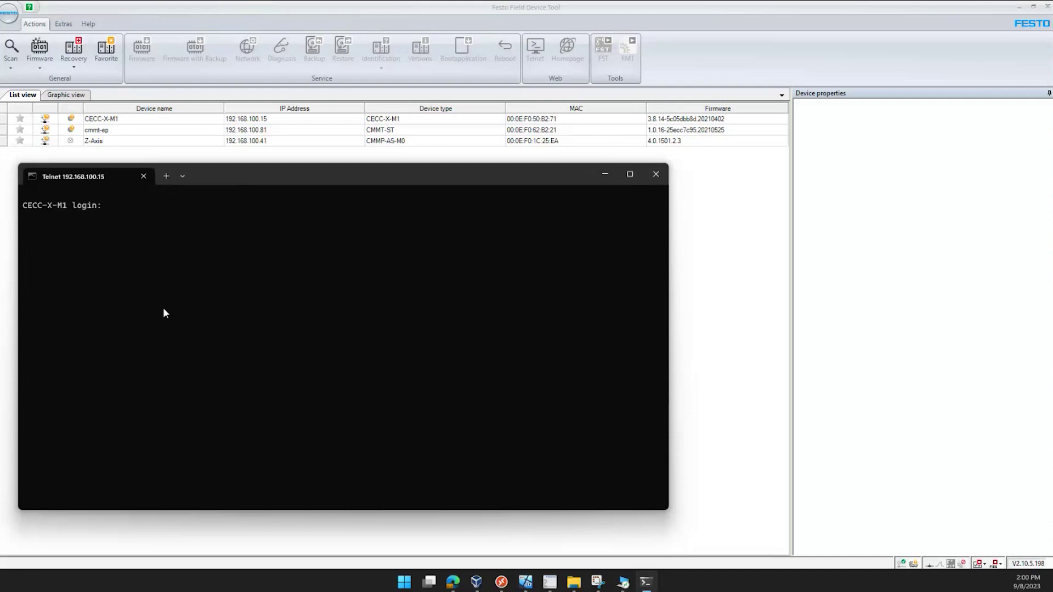
type("root")
key("Return")
key("Return")
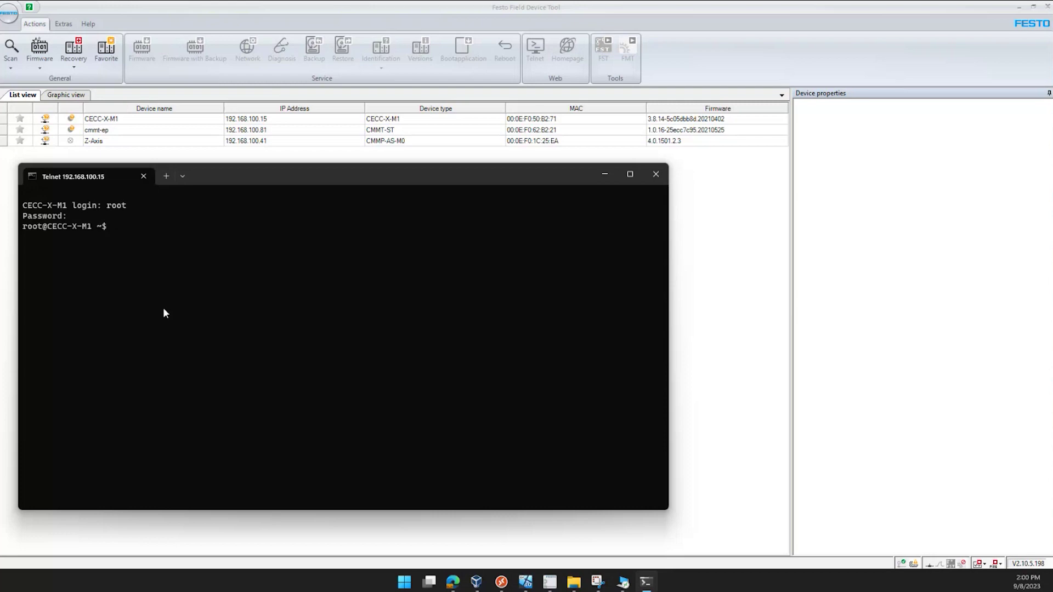
type("startftp")
Run startftp, set Control highness to WebVisu and save, then enable SD-Card logging
key("Return")
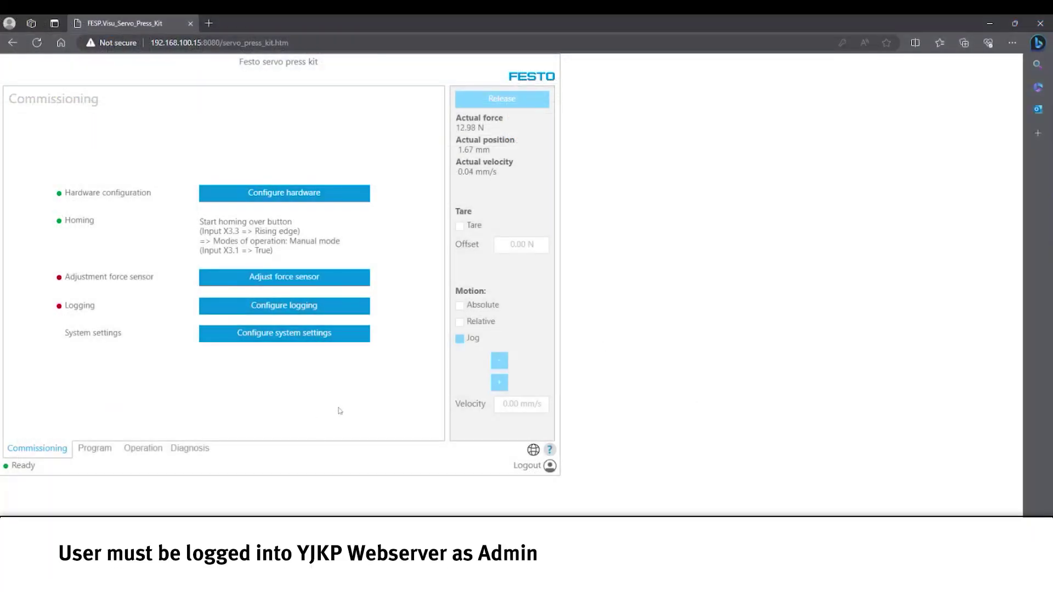
left_click(268, 338)
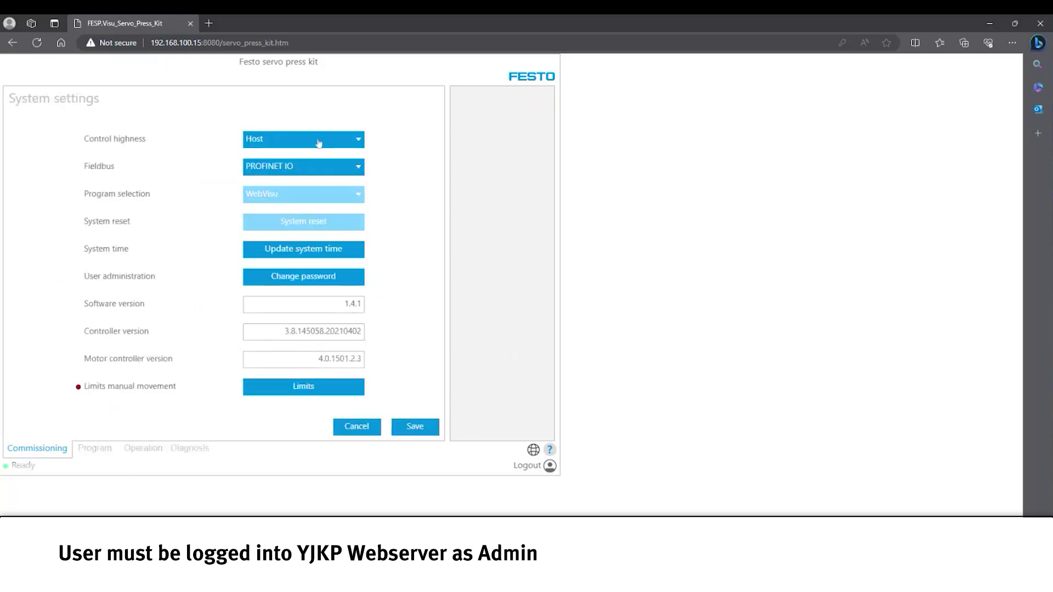
left_click(317, 143)
left_click(305, 188)
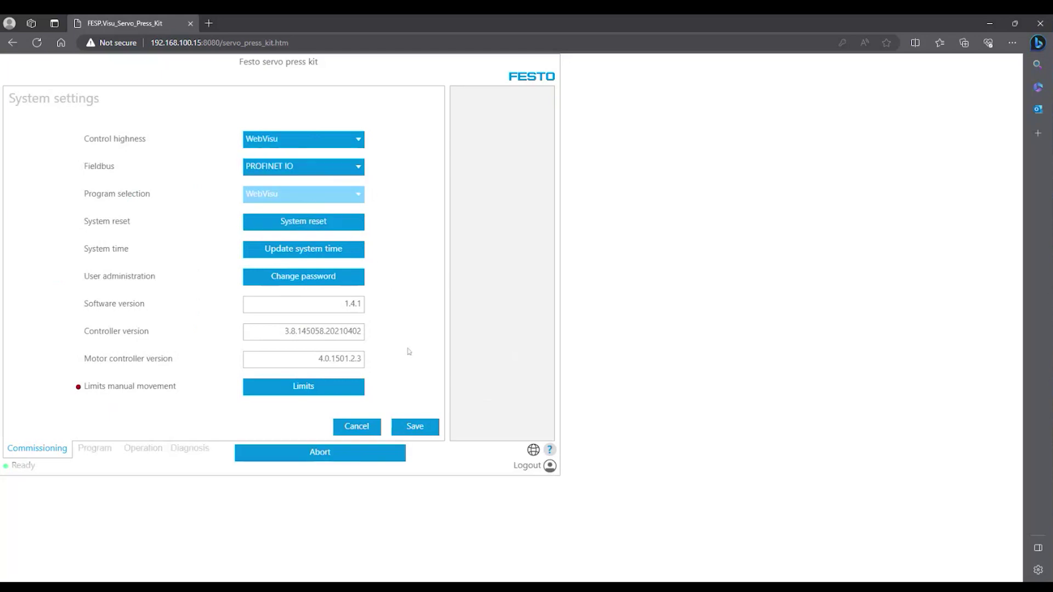
left_click(408, 427)
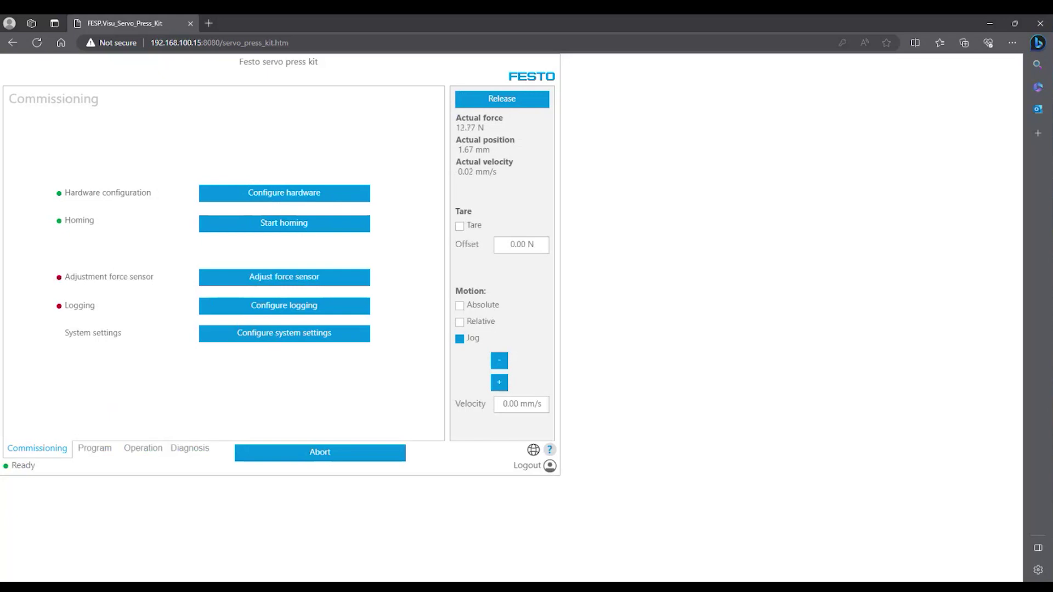
left_click(285, 311)
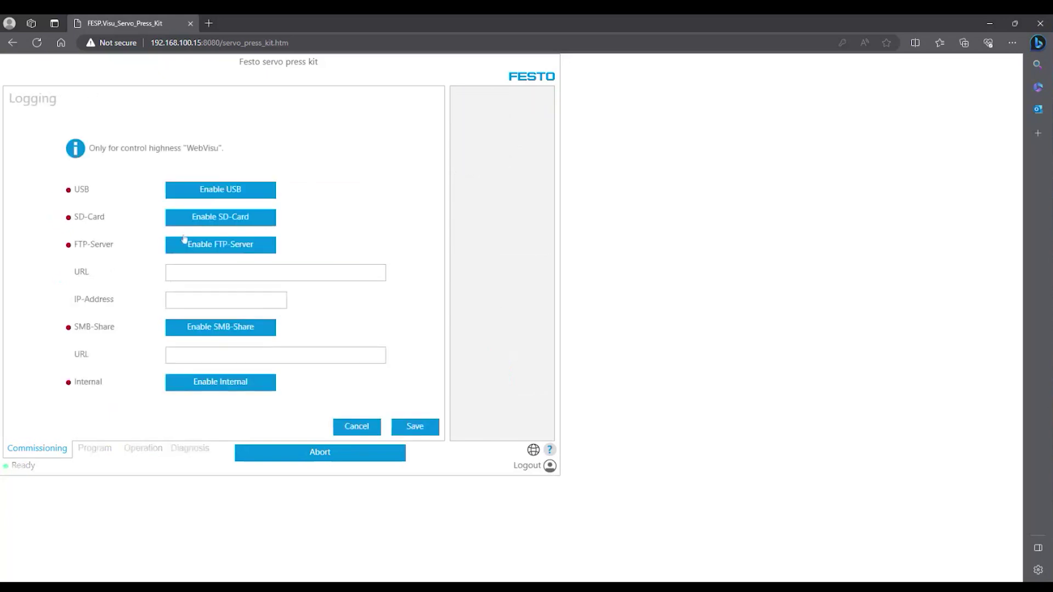
left_click(231, 222)
Save the logging settings, then log on to ftp://192.168.100.15 with the controller password
left_click(415, 427)
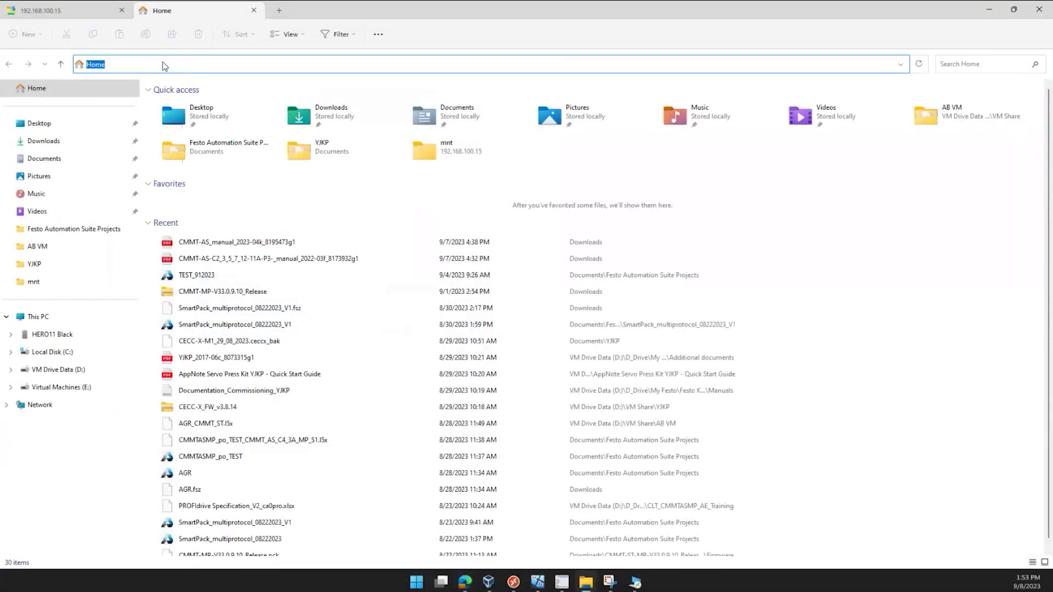
type("ftp")
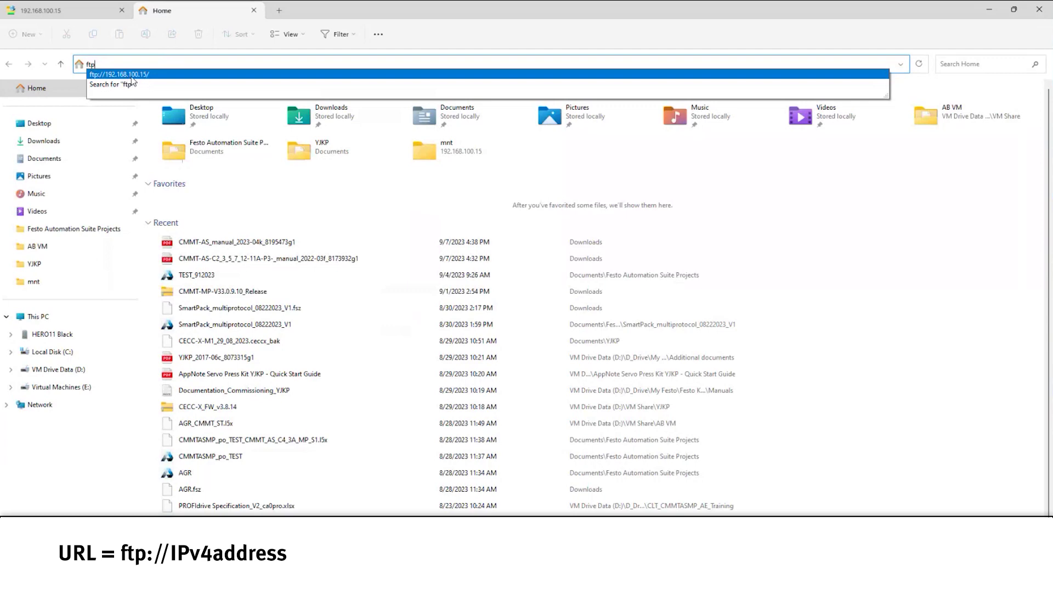
left_click(130, 77)
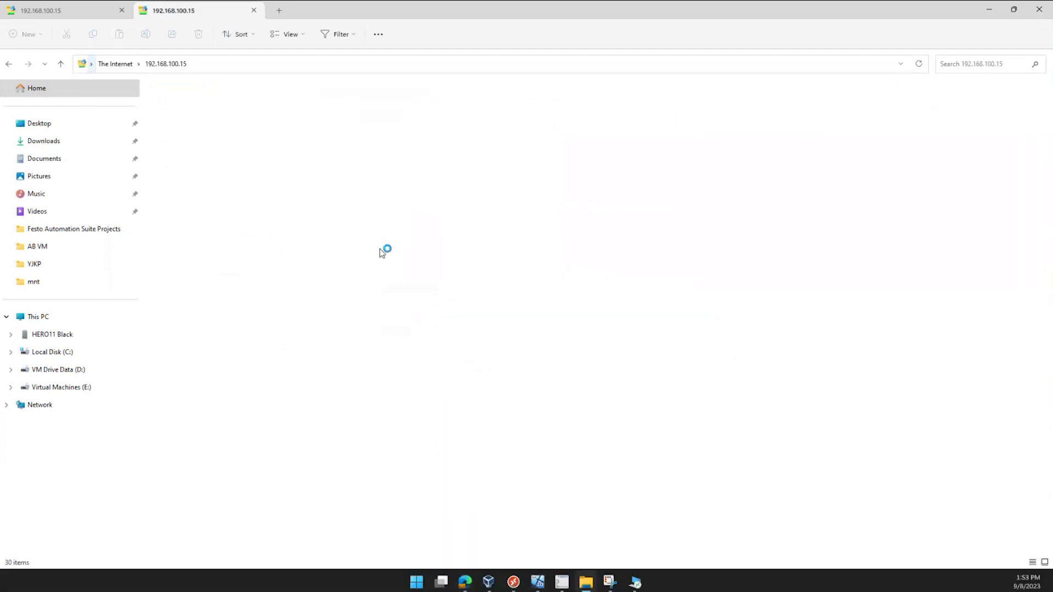
left_click(96, 87)
type("F")
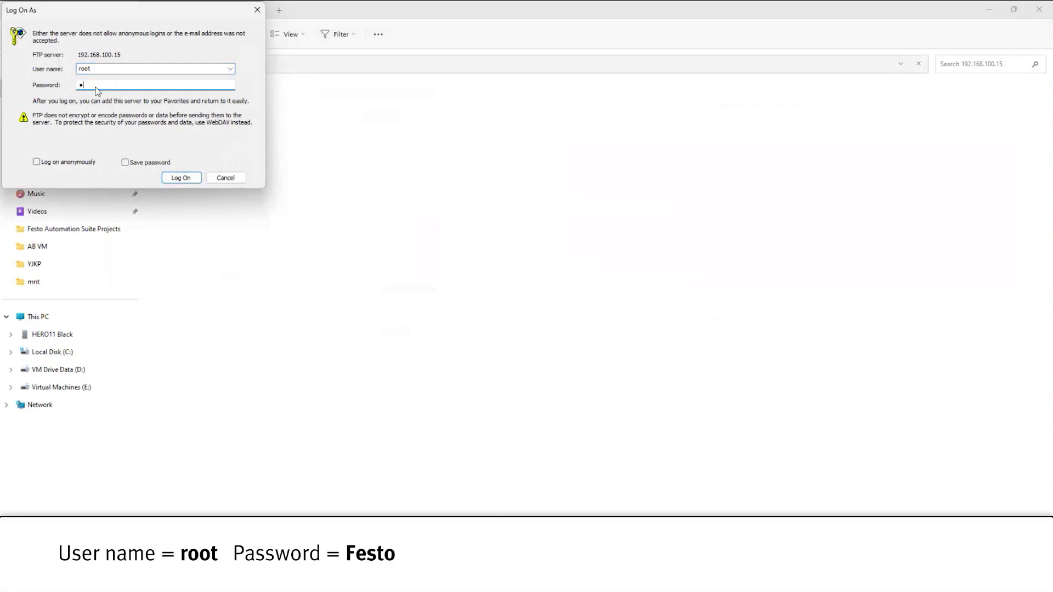
type("esto")
left_click(176, 179)
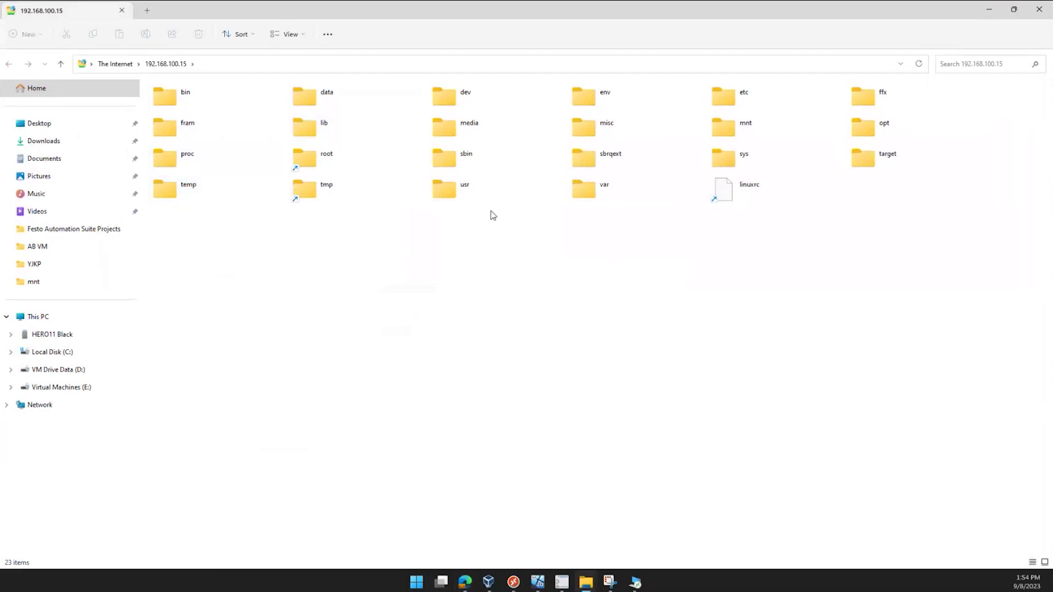
Drill into mnt › sdcard › servo_press › program to reach PRG_01.prg
left_click(748, 135)
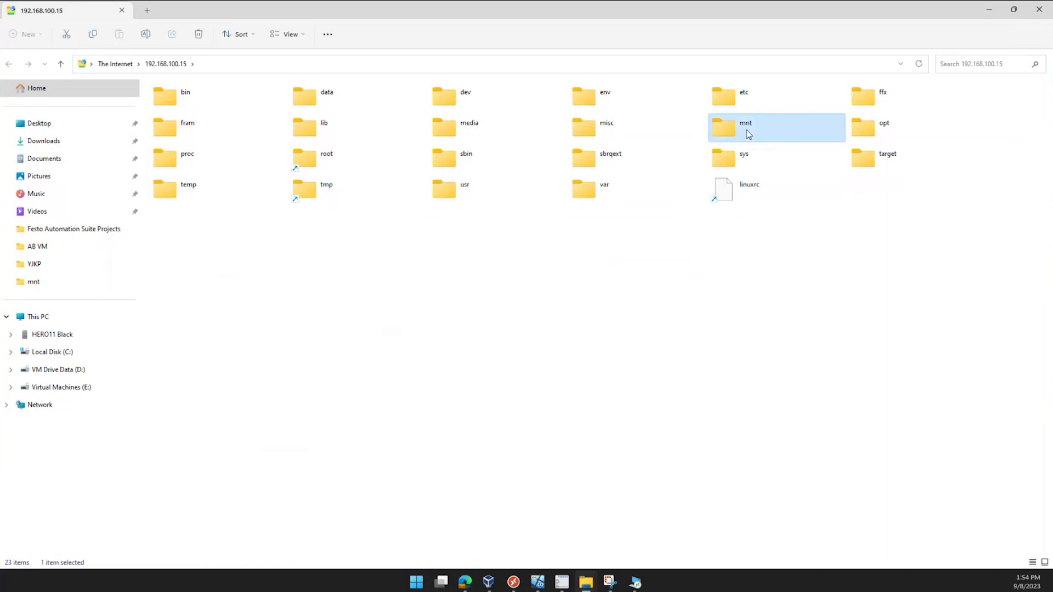
double_click(748, 134)
left_click(180, 98)
double_click(180, 97)
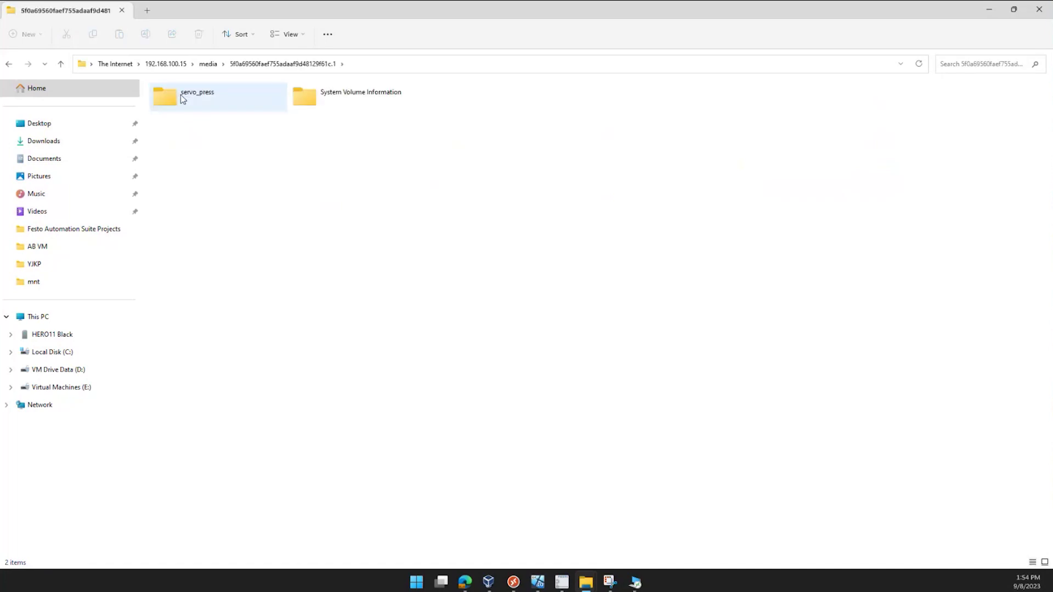
double_click(178, 95)
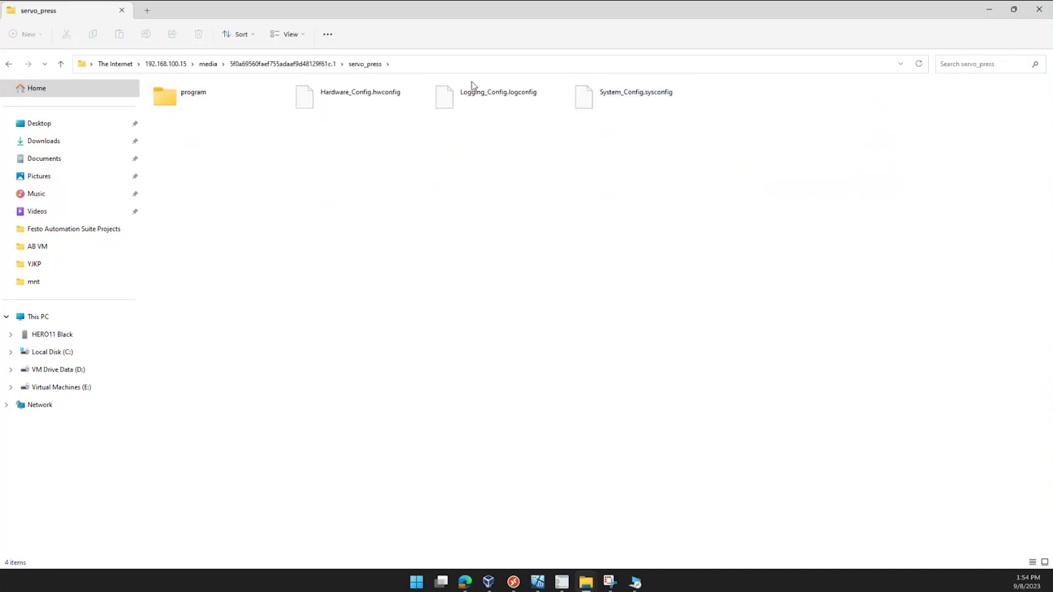
double_click(179, 100)
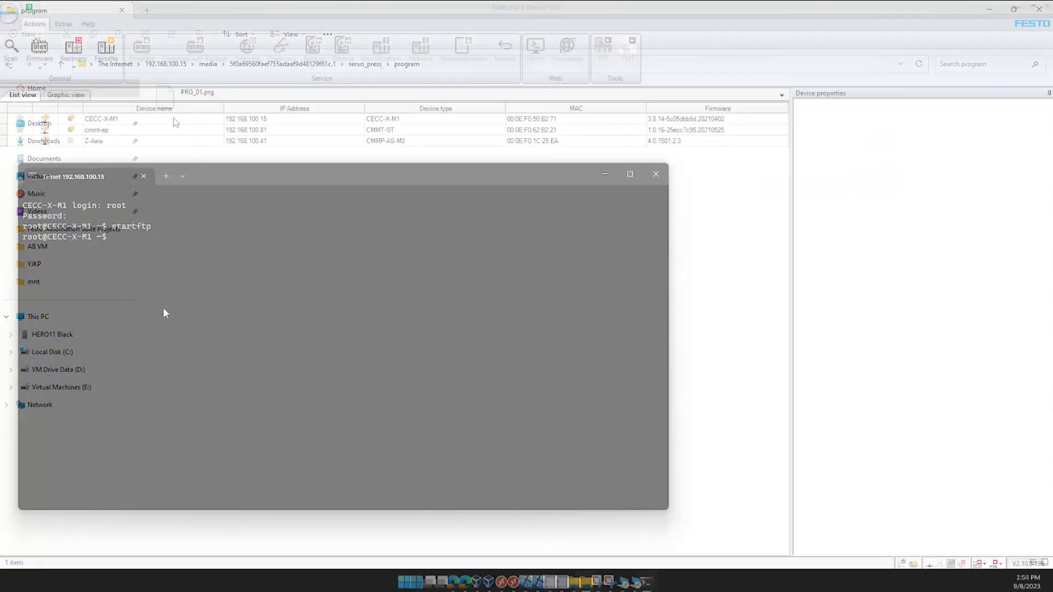
Run stopftp and exit in the Telnet session, then minimize the terminal
type("stopftp")
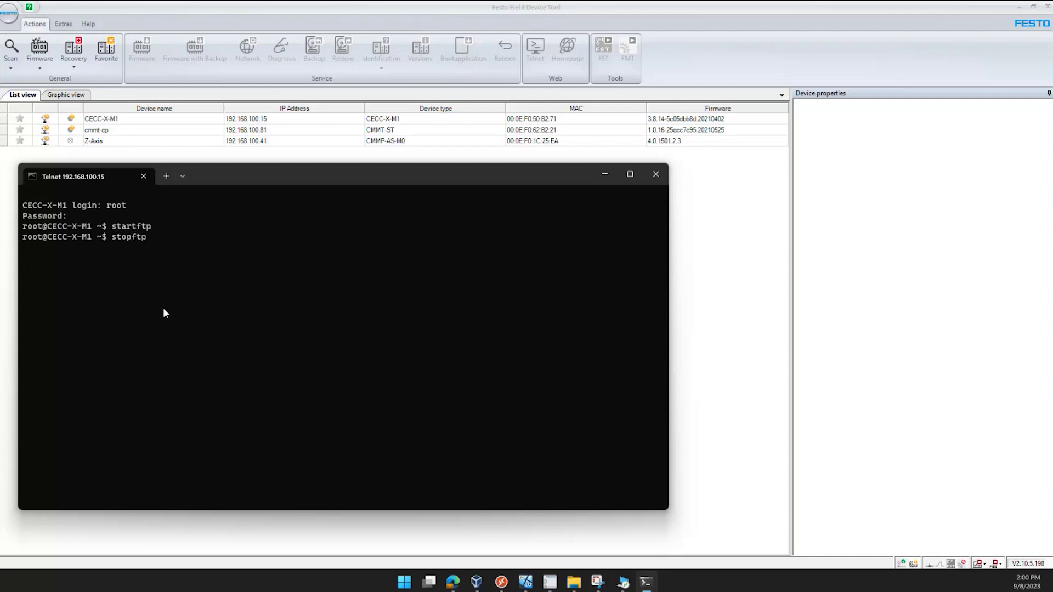
key("Return")
type("exit")
key("Return")
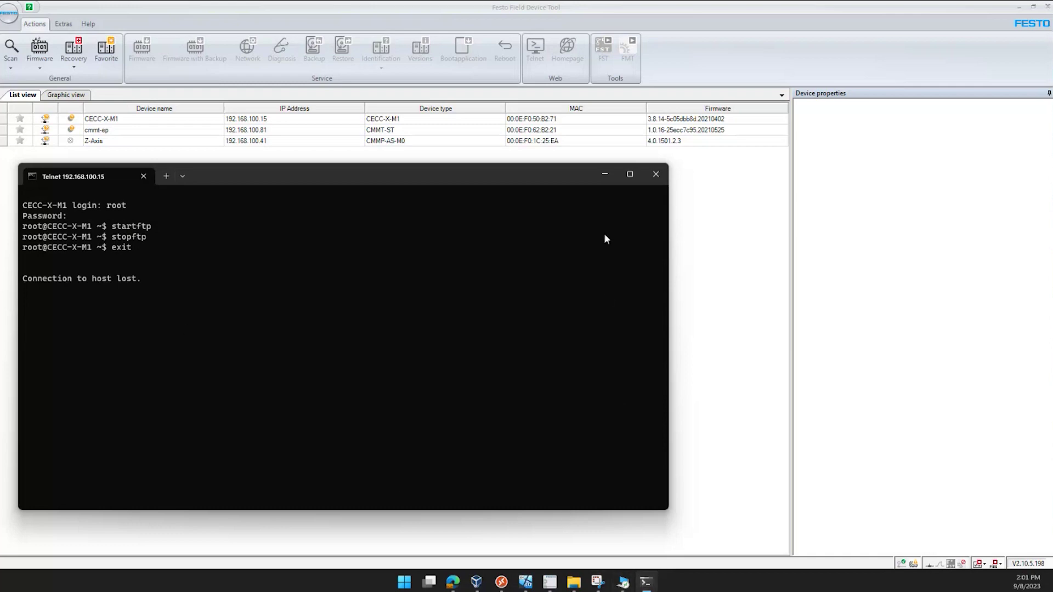
left_click(605, 174)
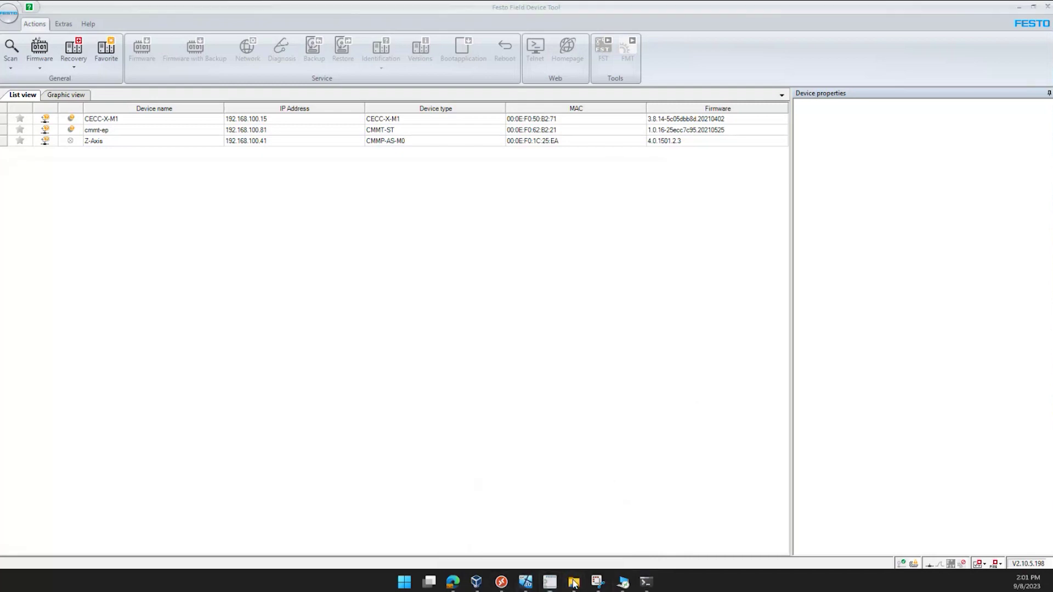
Bring the 192.168.100.15 Explorer window forward and close its duplicate tab
mouse_move(574, 583)
left_click(521, 520)
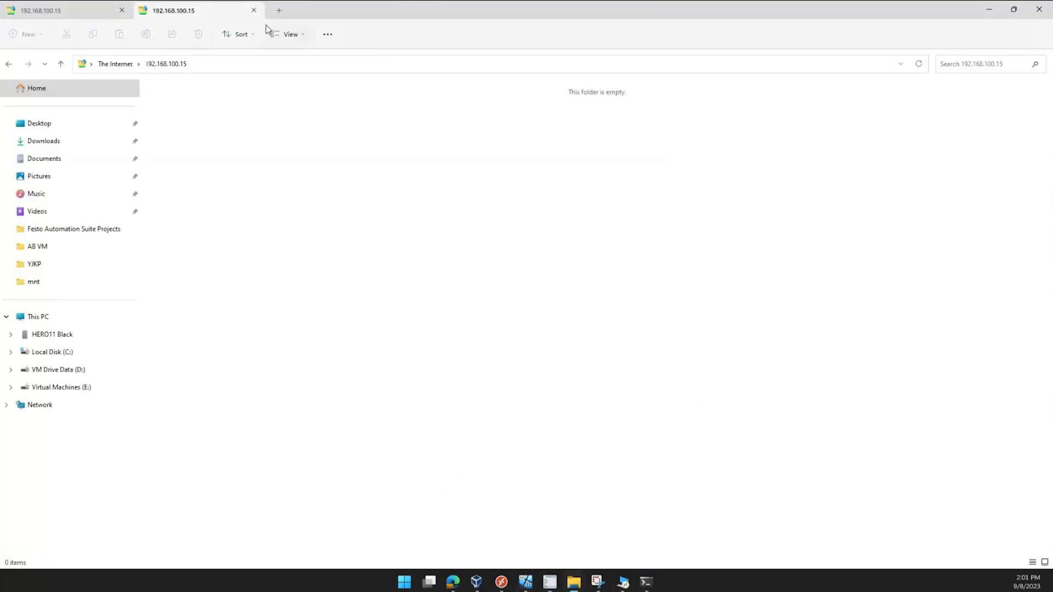
left_click(256, 11)
In a new Explorer tab, go to ftp://192.168.100.15/
left_click(146, 9)
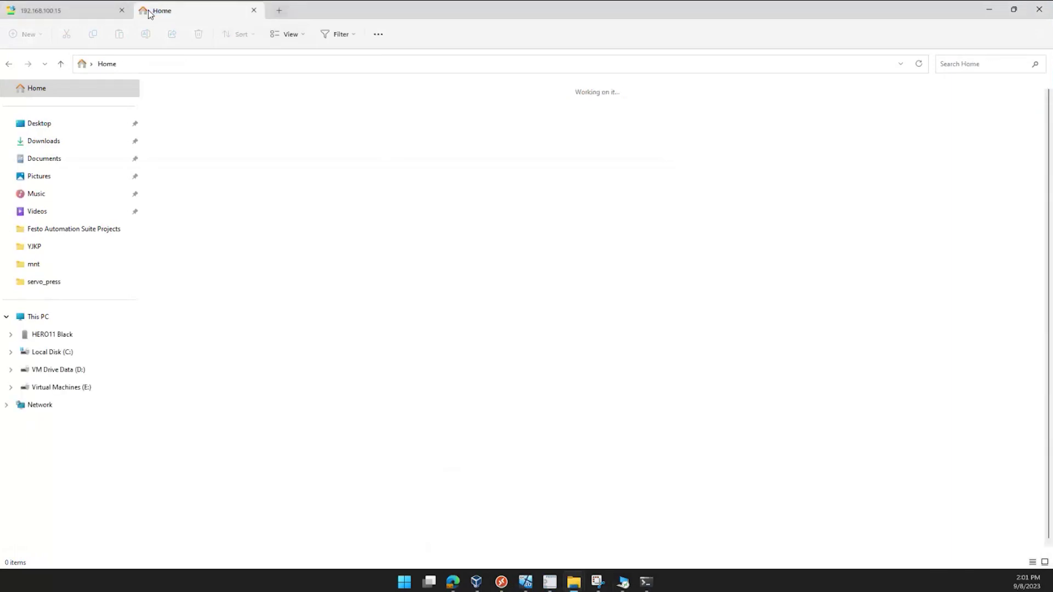
key("f")
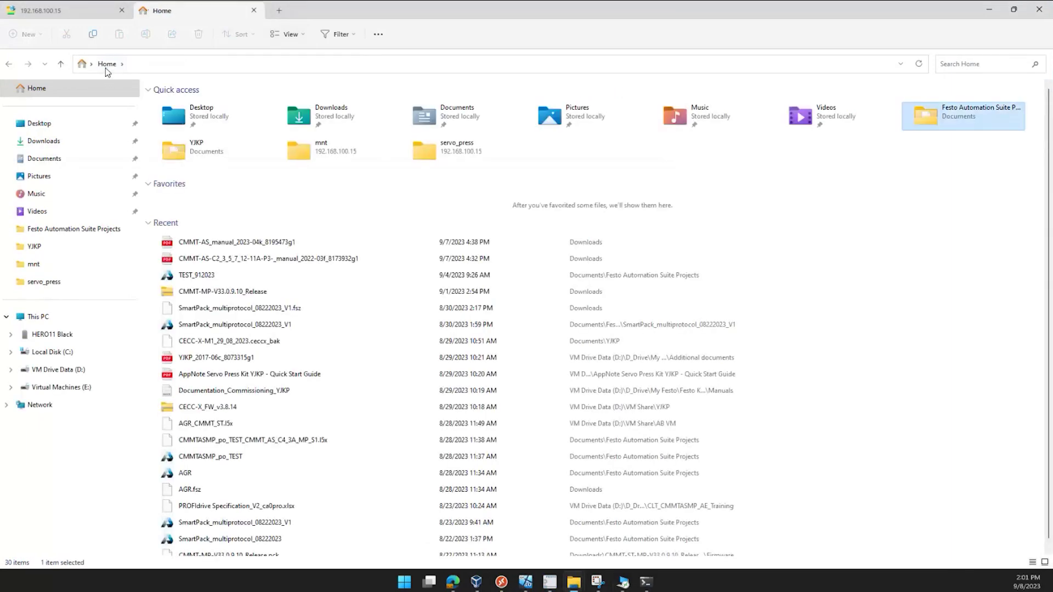
left_click(135, 64)
type("ftp")
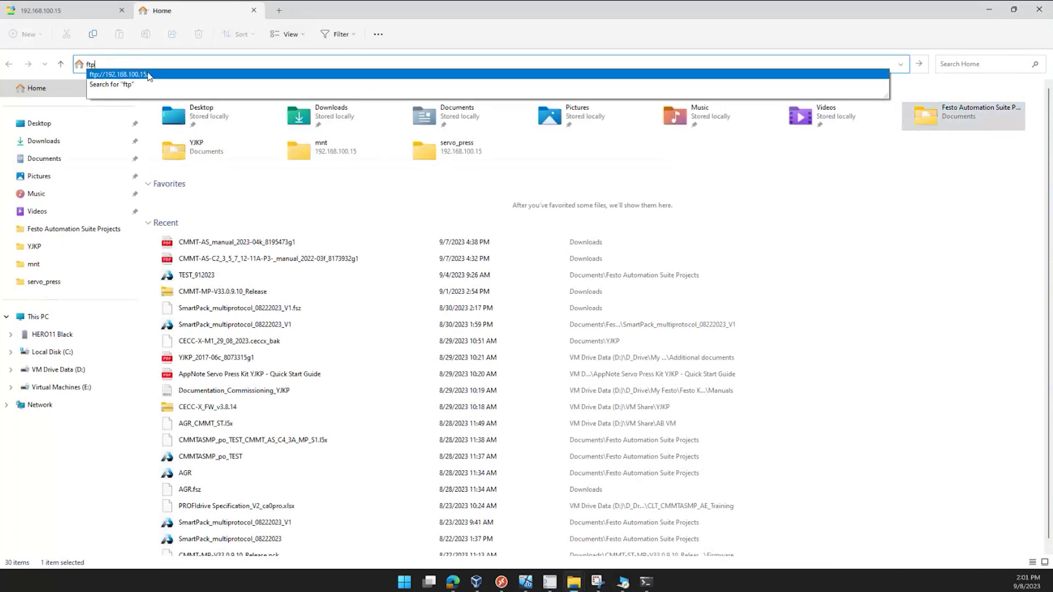
left_click(147, 75)
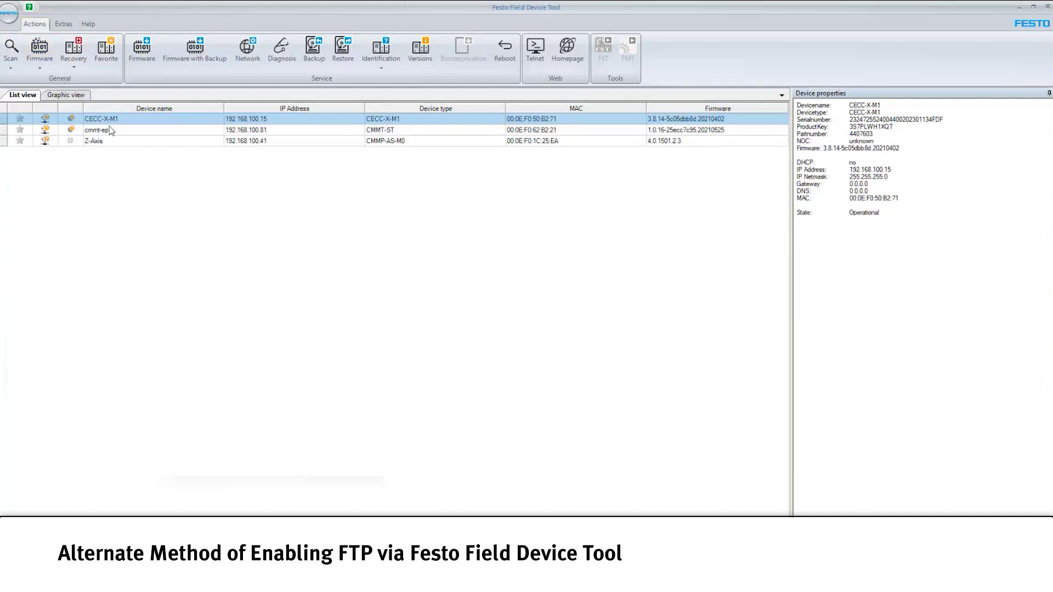
Open a Telnet session to CECC-X-M1 and log in as root with the controller password
right_click(111, 149)
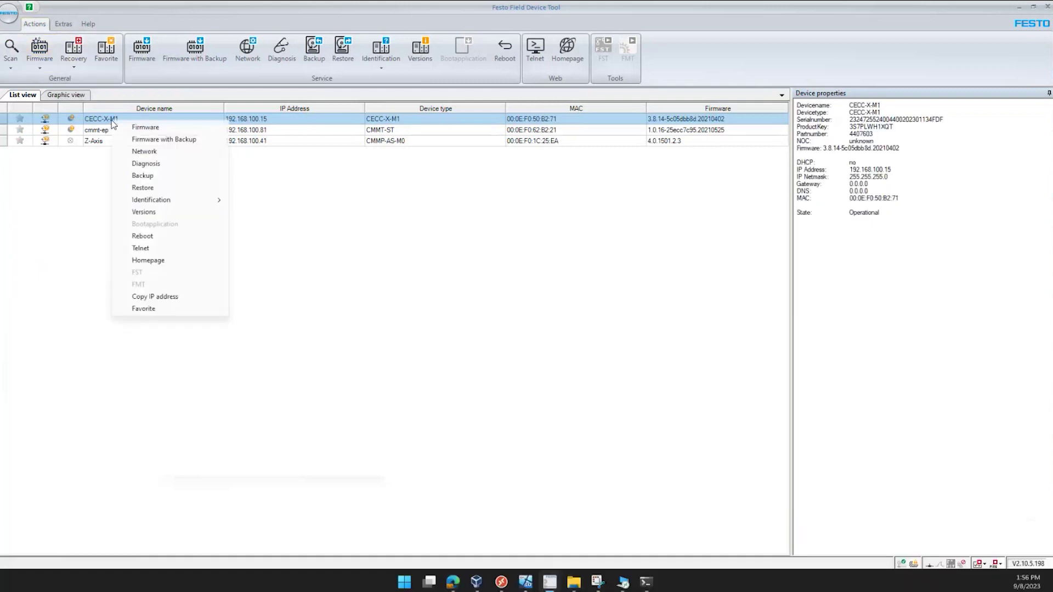
left_click(134, 245)
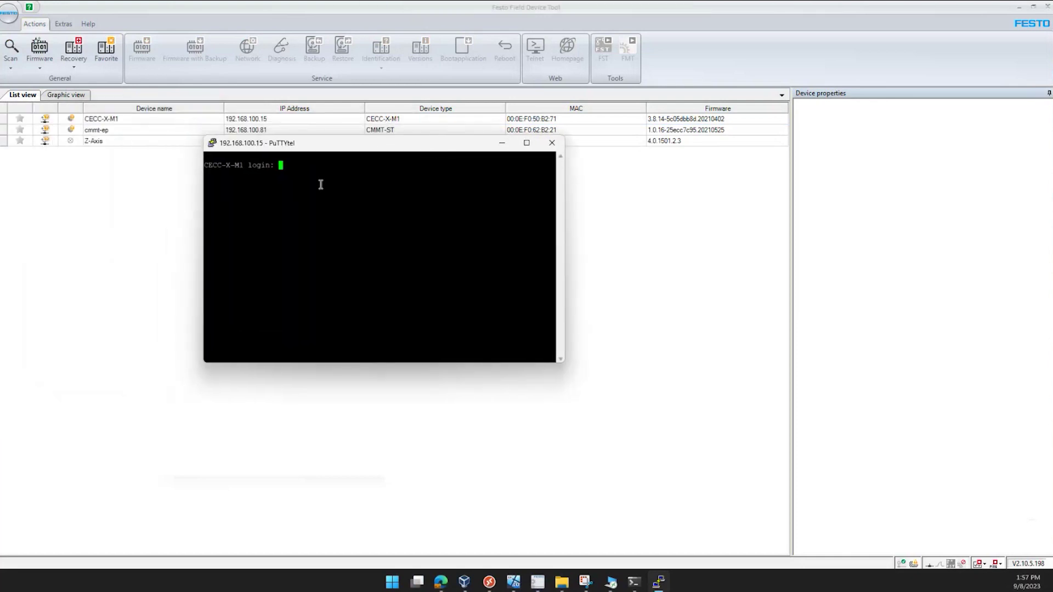
type("root")
key("Return")
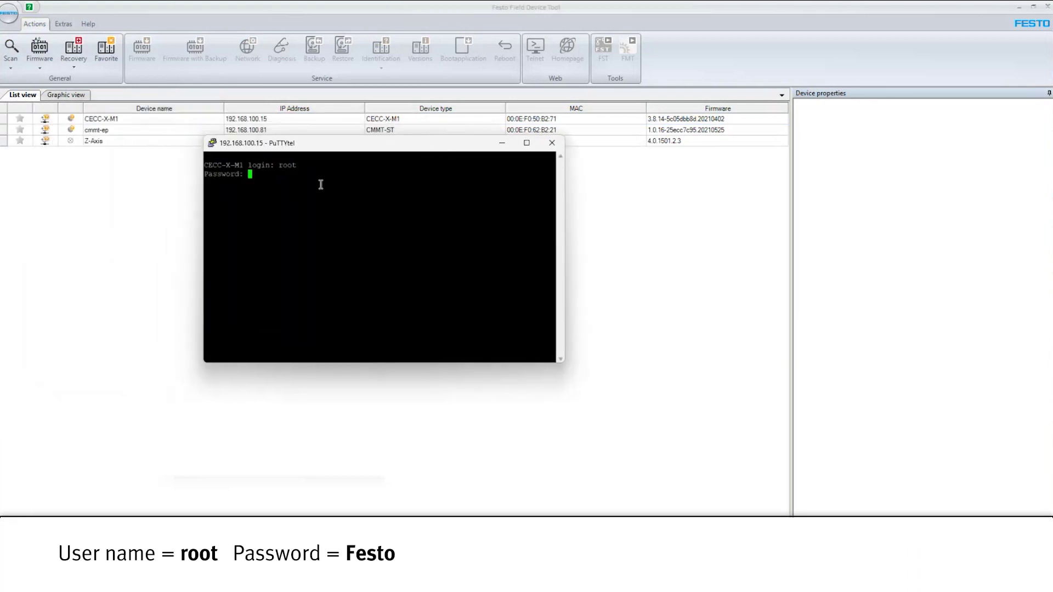
type("Festo")
key("Return")
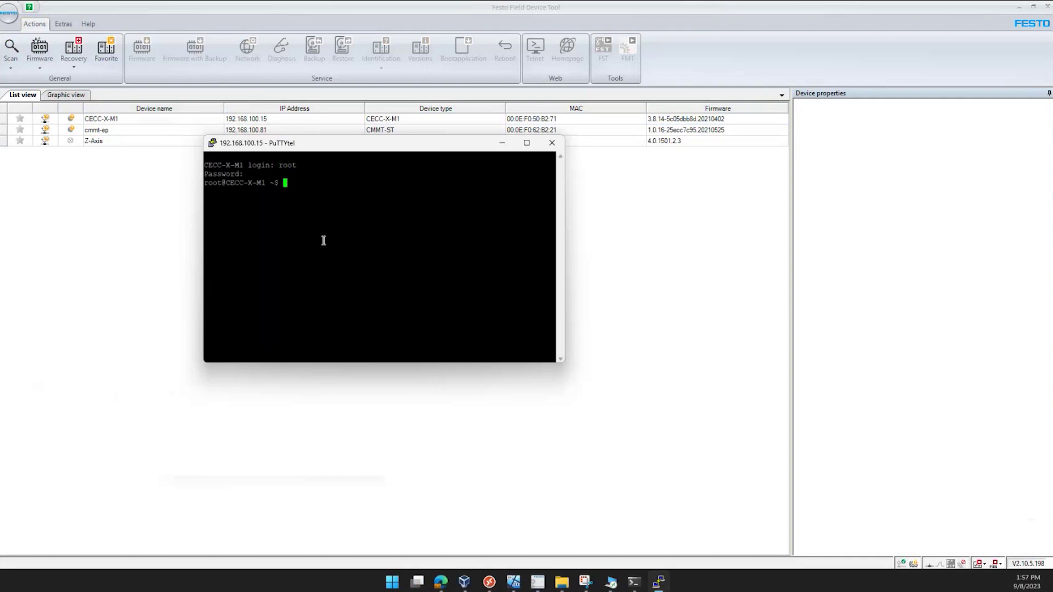
Try 'start ftp' on the controller, which returns 'not found', then type startftp
type("start ftp")
key("Return")
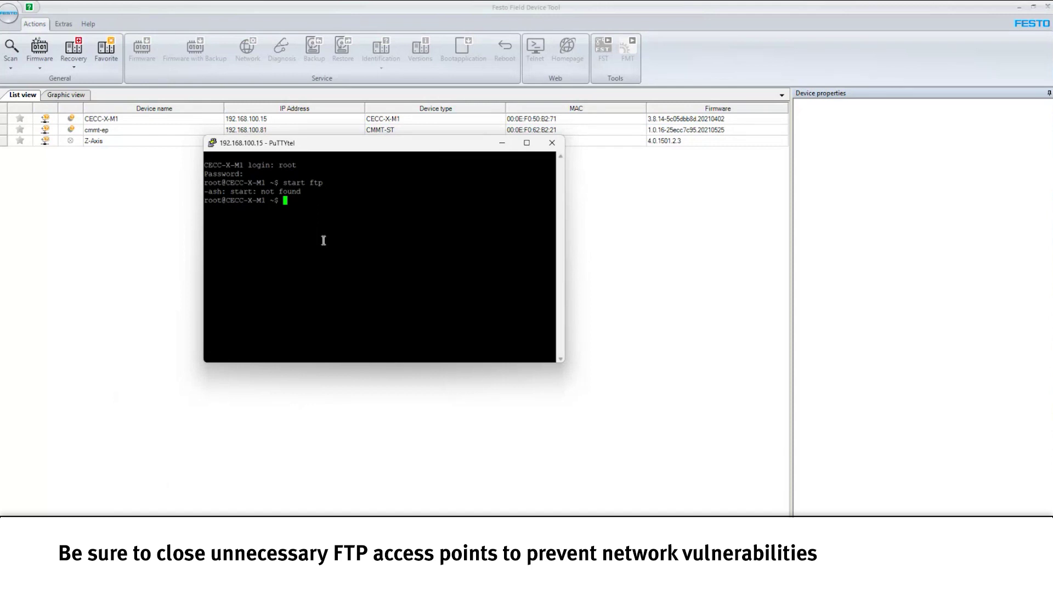
type("startftp")
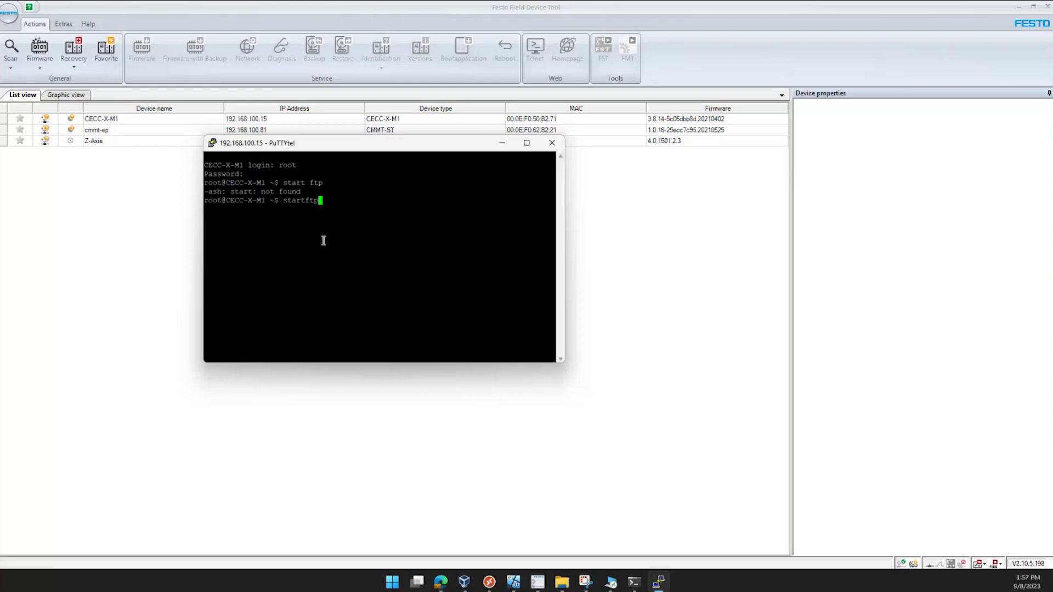